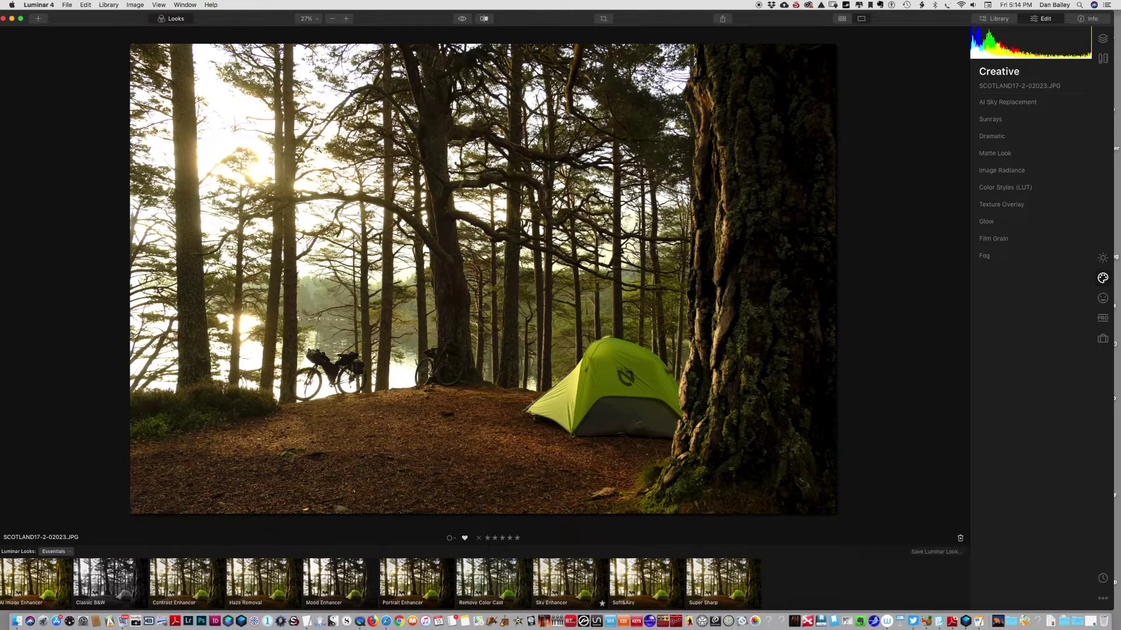
Expand Sunrays for the forest tent photo and begin placing the sun centre.
click(987, 120)
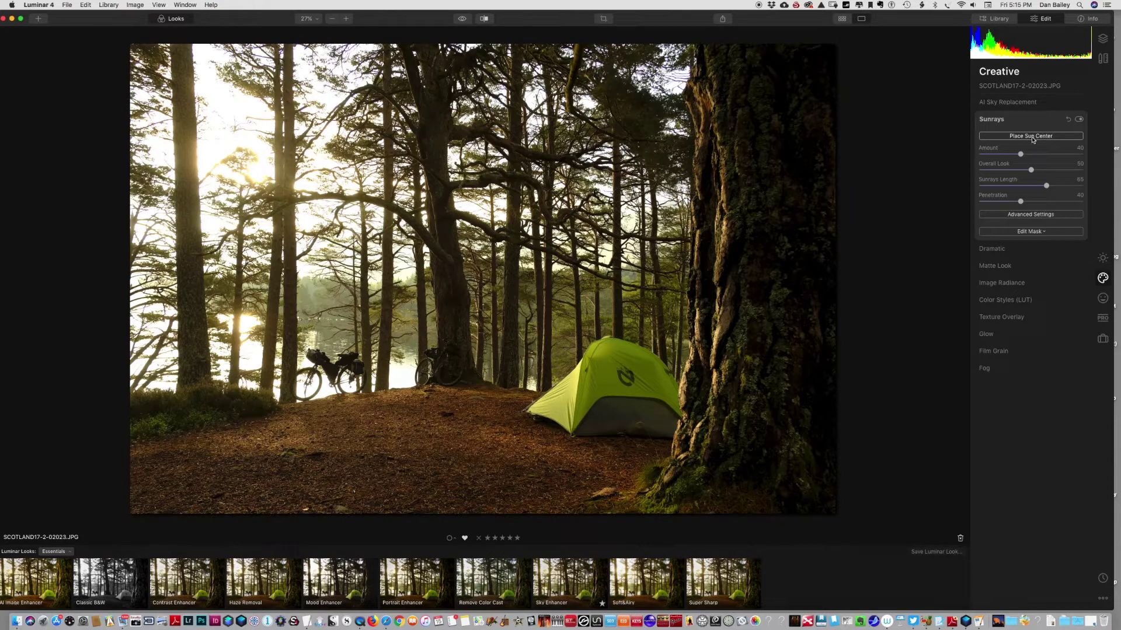
click(1032, 137)
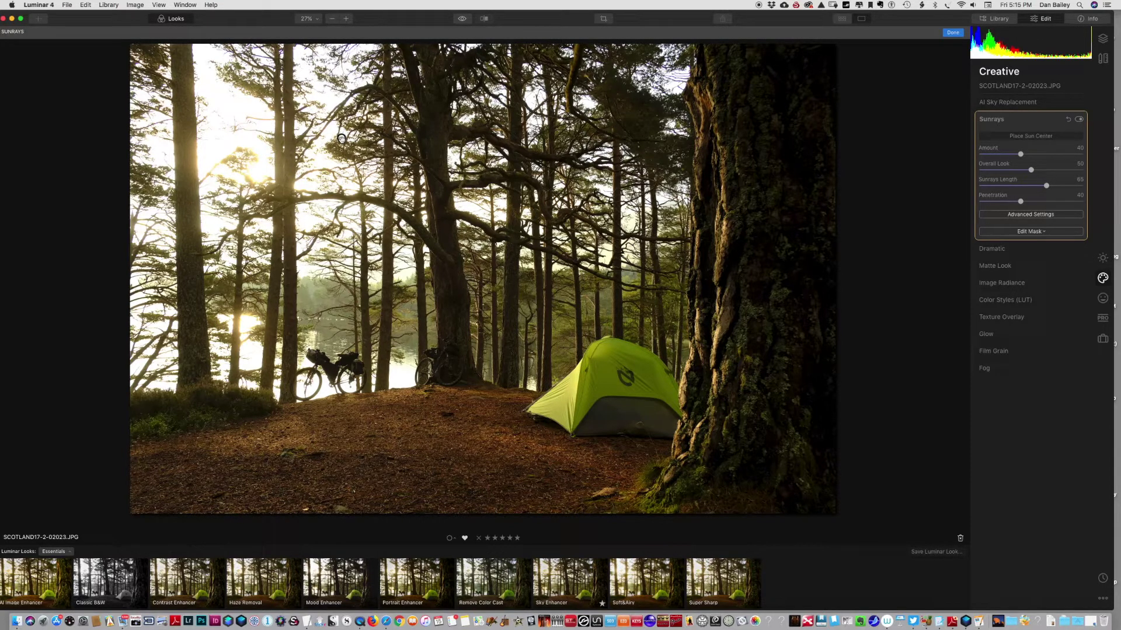
Settle the sun centre in the bright upper-left sky behind the trees and confirm.
mouse_move(341, 138)
mouse_down()
mouse_move(268, 152)
mouse_move(258, 171)
mouse_up()
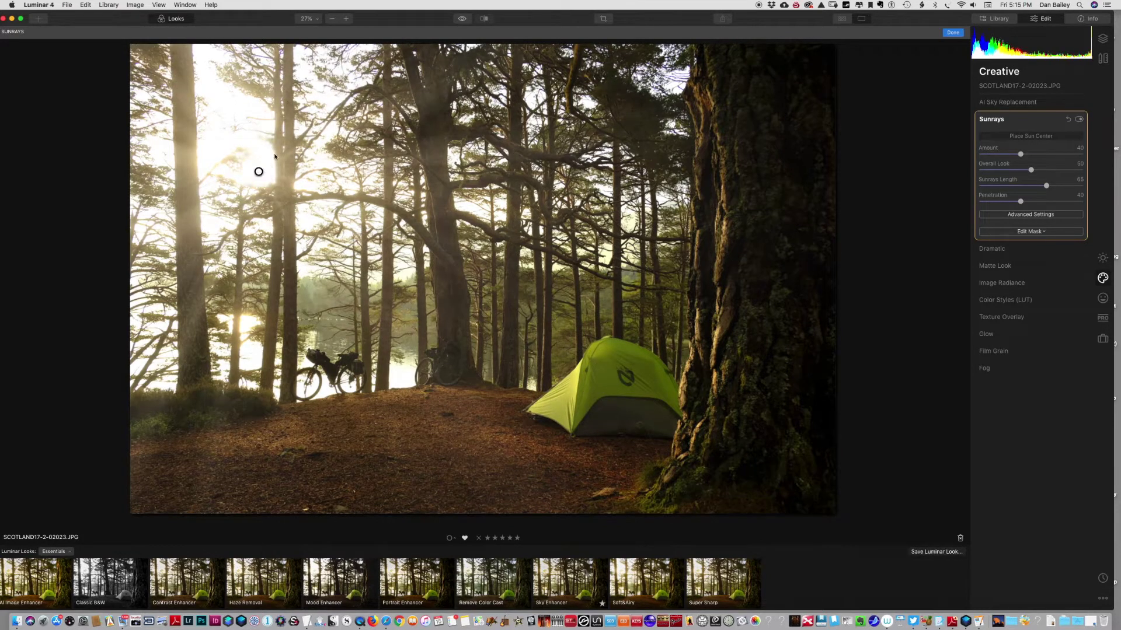
mouse_move(258, 172)
mouse_down()
mouse_move(320, 256)
mouse_move(338, 310)
mouse_move(365, 315)
mouse_move(402, 380)
mouse_up()
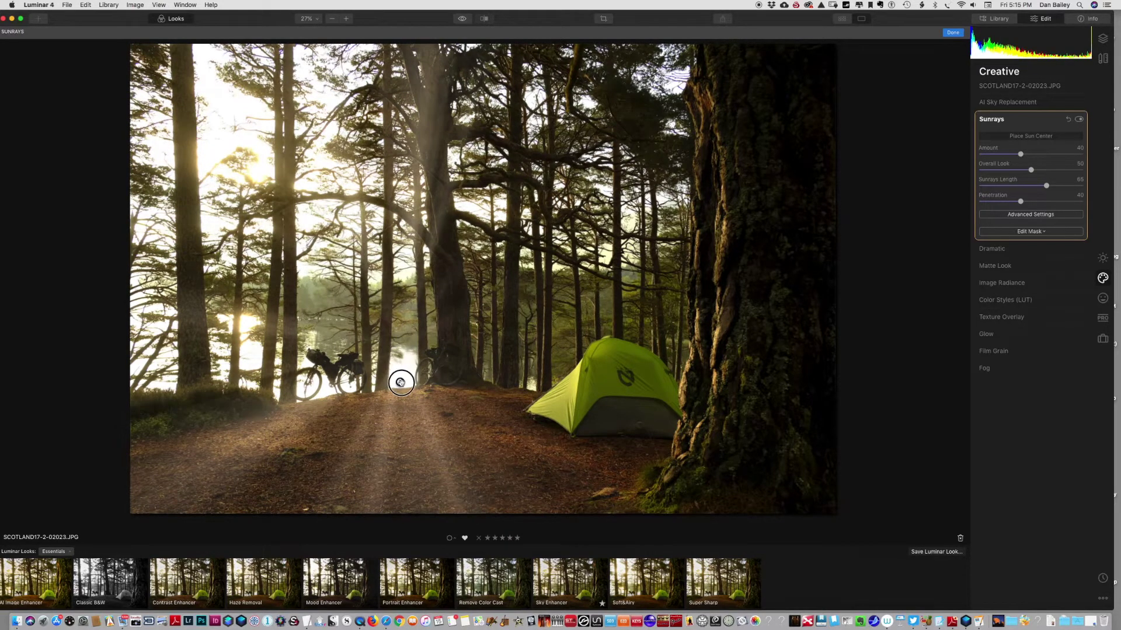
mouse_move(497, 377)
mouse_down()
mouse_move(528, 386)
mouse_move(509, 384)
mouse_up()
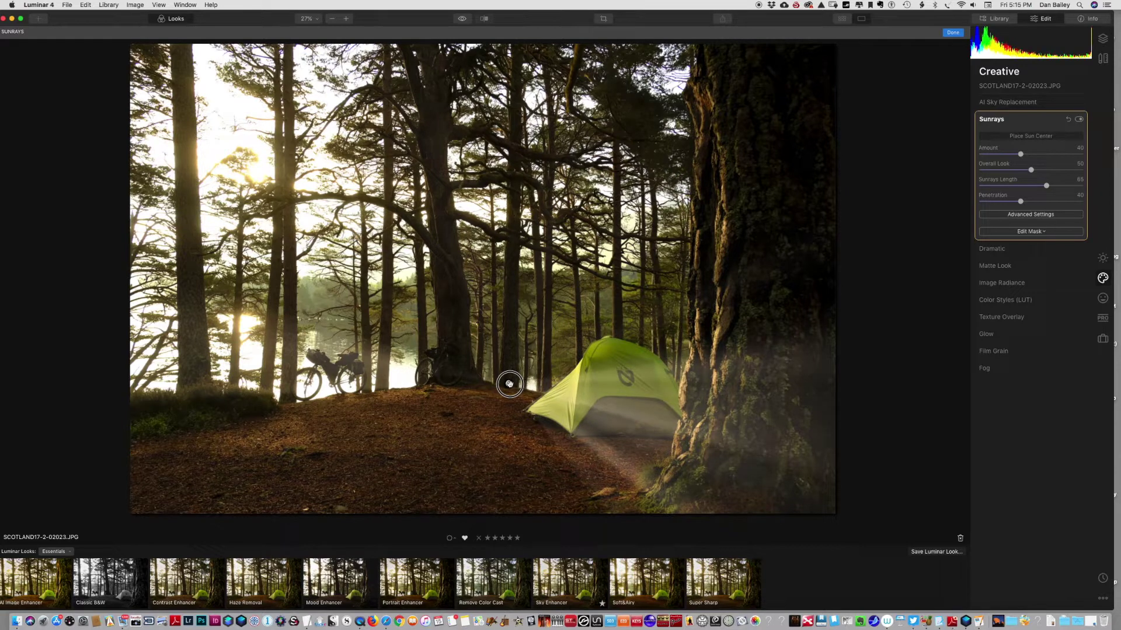
mouse_move(509, 383)
mouse_down()
mouse_move(473, 367)
mouse_move(398, 380)
mouse_move(325, 353)
mouse_move(249, 246)
mouse_move(259, 171)
mouse_up()
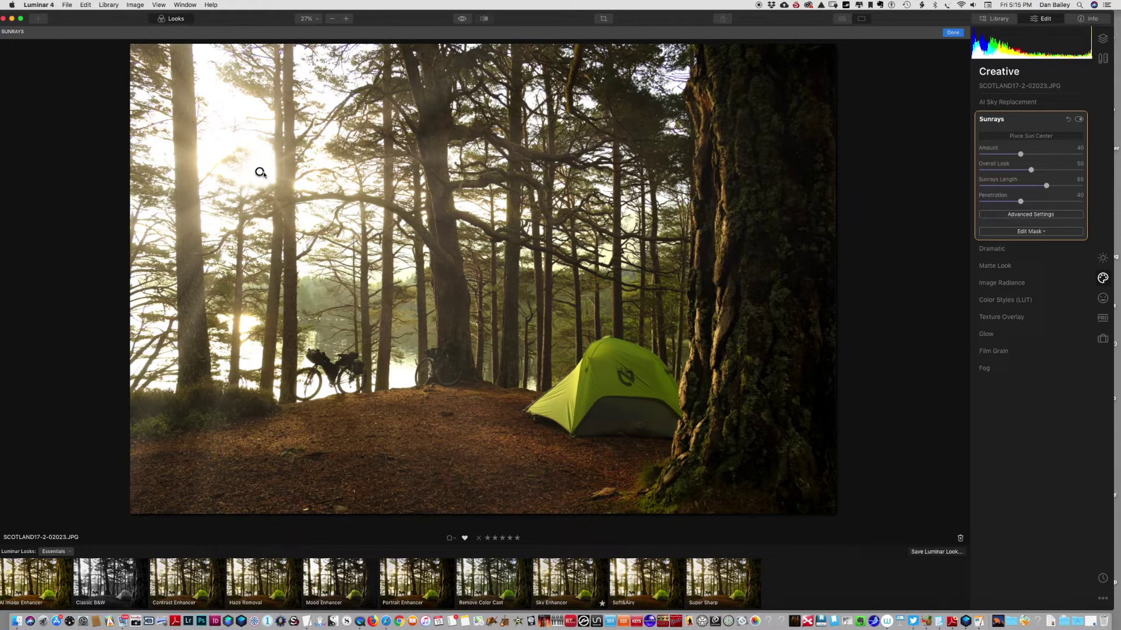
click(952, 33)
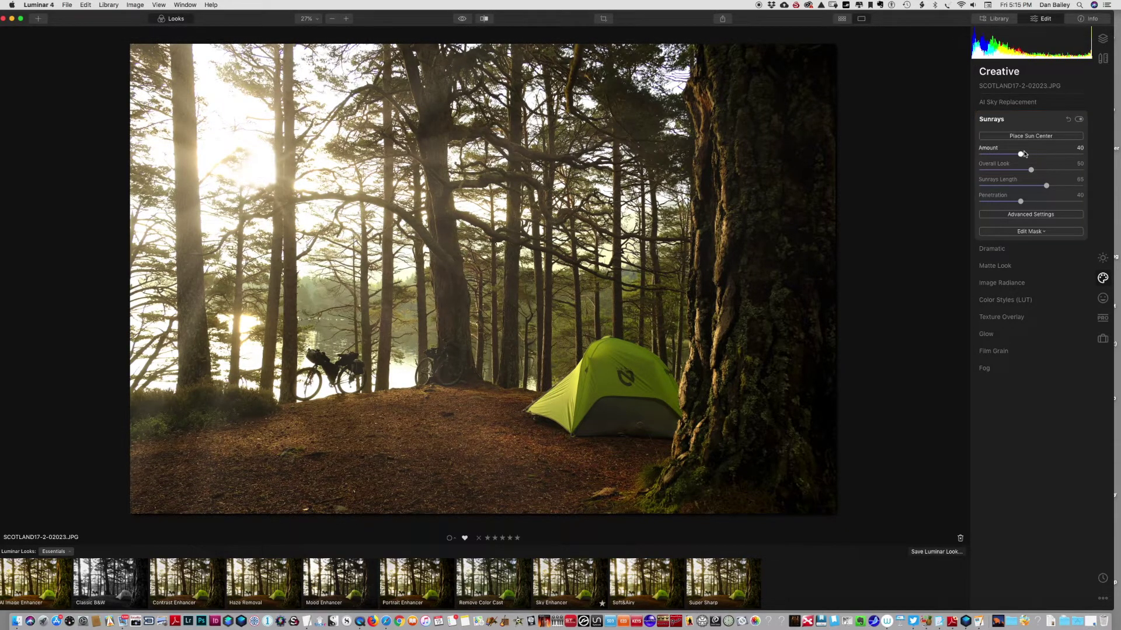
Set the forest Sunrays to Amount 24, Overall Look 39 and Sunrays Warmth 44.
mouse_move(1020, 156)
mouse_down()
mouse_move(994, 154)
mouse_move(1023, 155)
mouse_move(1006, 155)
mouse_move(1017, 155)
mouse_move(1011, 170)
mouse_up()
drag(1045, 185, 1043, 235)
click(1047, 216)
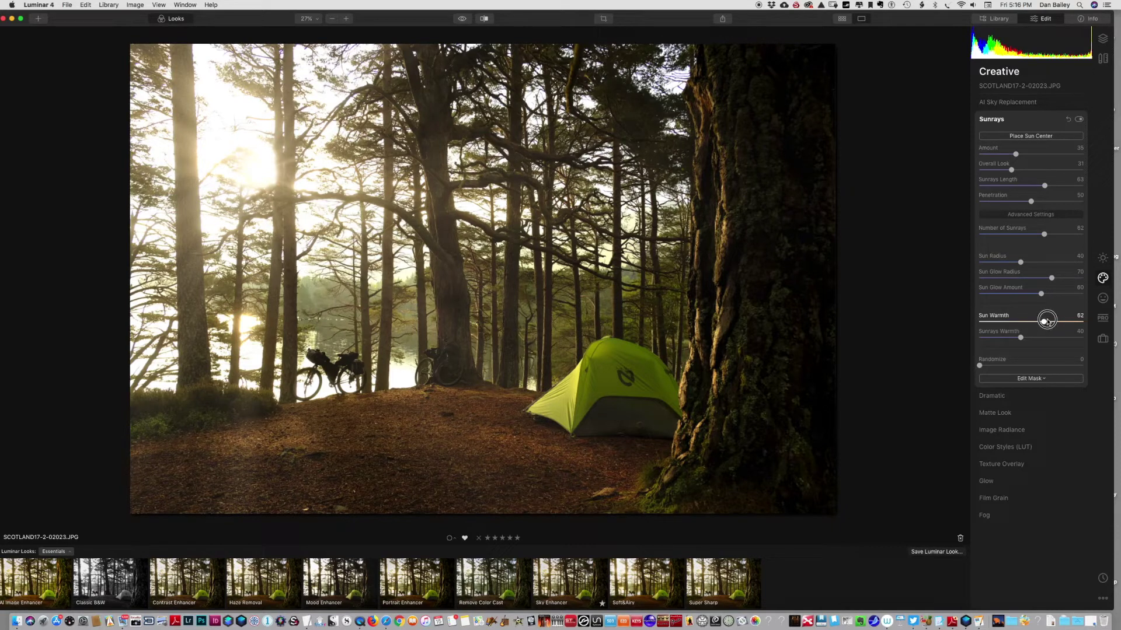
drag(1047, 320, 1025, 338)
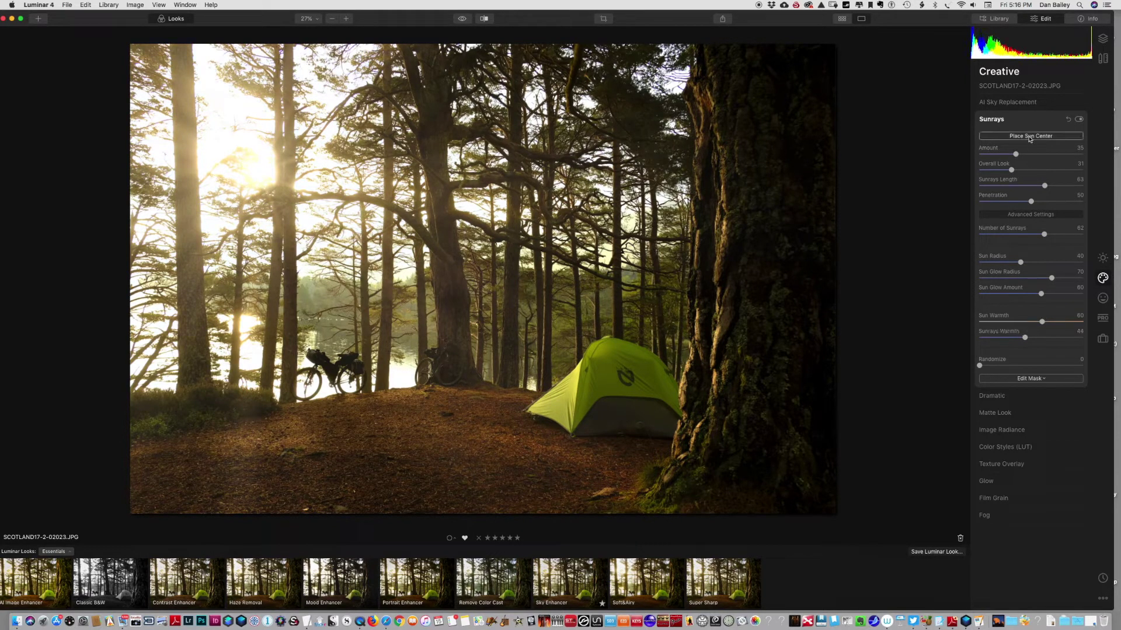
click(1030, 214)
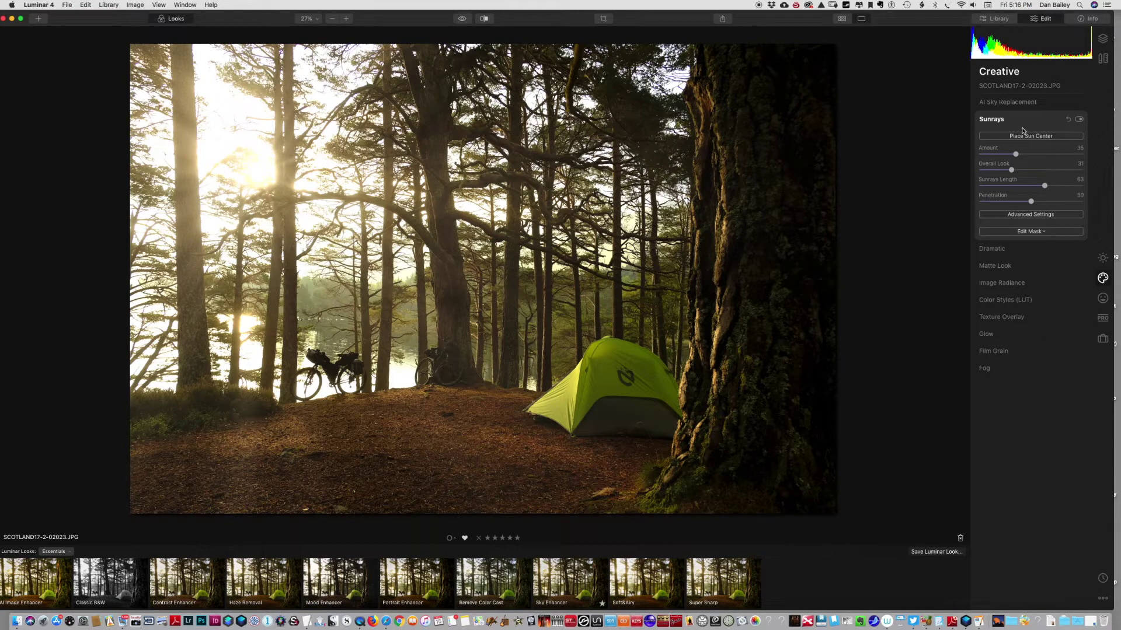
mouse_move(1016, 155)
mouse_down()
mouse_move(1004, 155)
mouse_move(1007, 169)
mouse_move(1021, 170)
mouse_up()
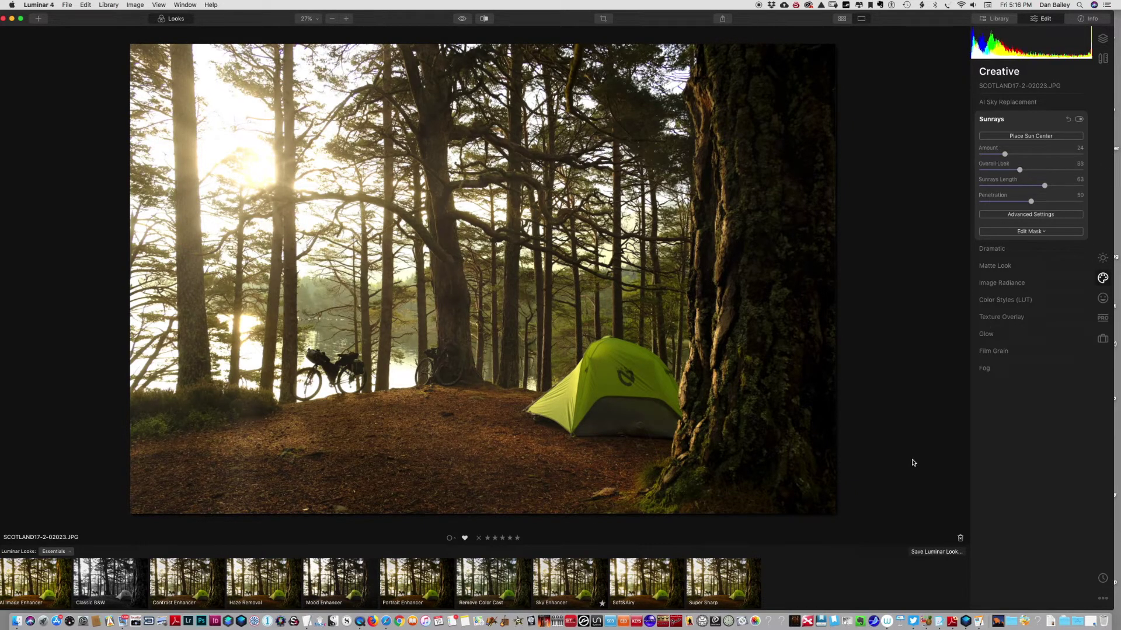
Compare the sunray-edited forest photo with its original using the before/after toggle and split view.
click(462, 19)
click(462, 20)
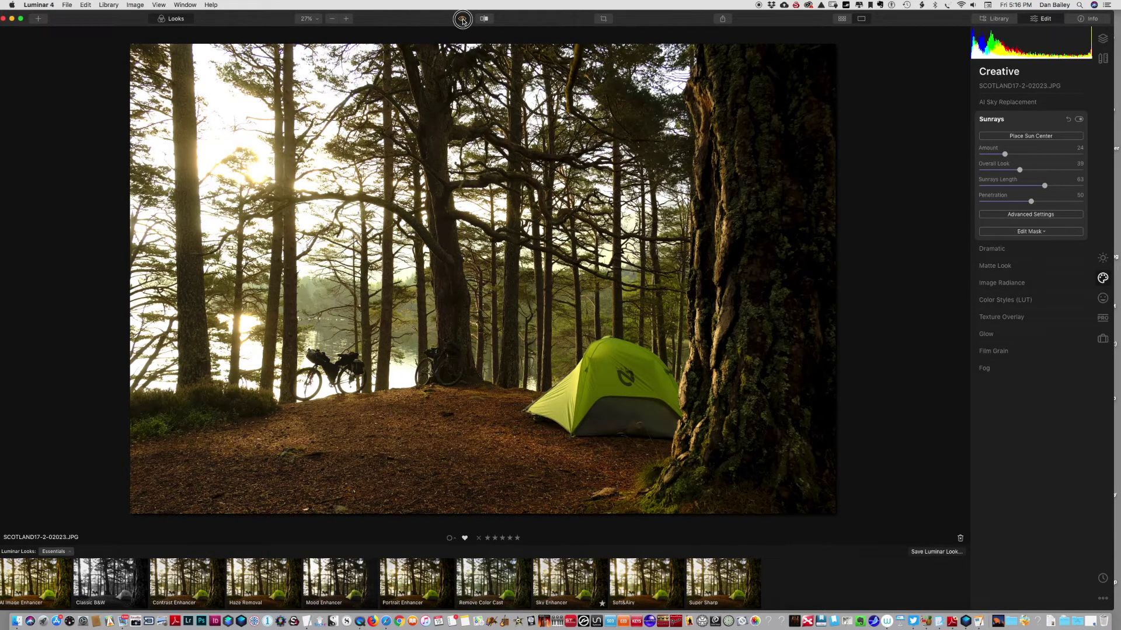
click(462, 20)
click(482, 19)
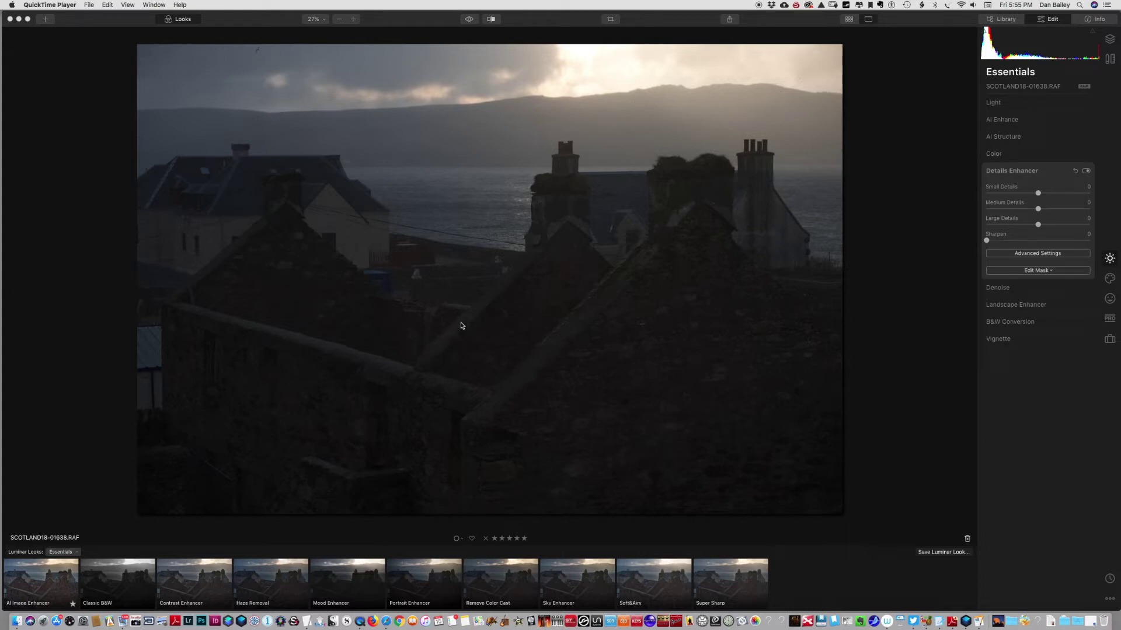
Raise AI Enhance's AI Accent to 97 to brighten the dark coastal ruins photo.
click(1006, 120)
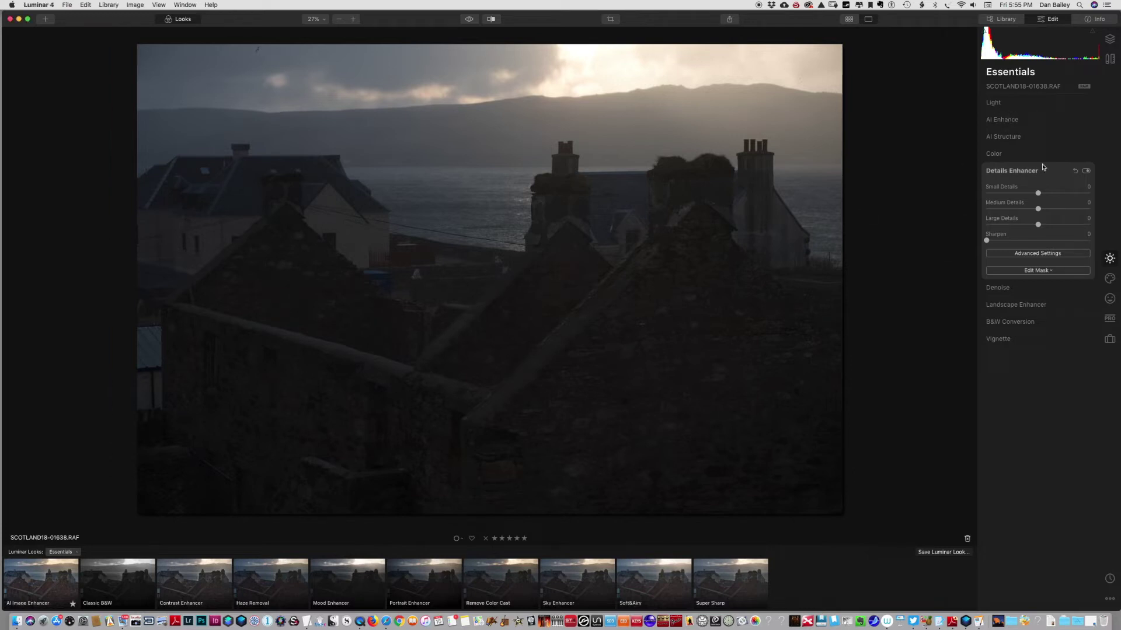
click(1006, 121)
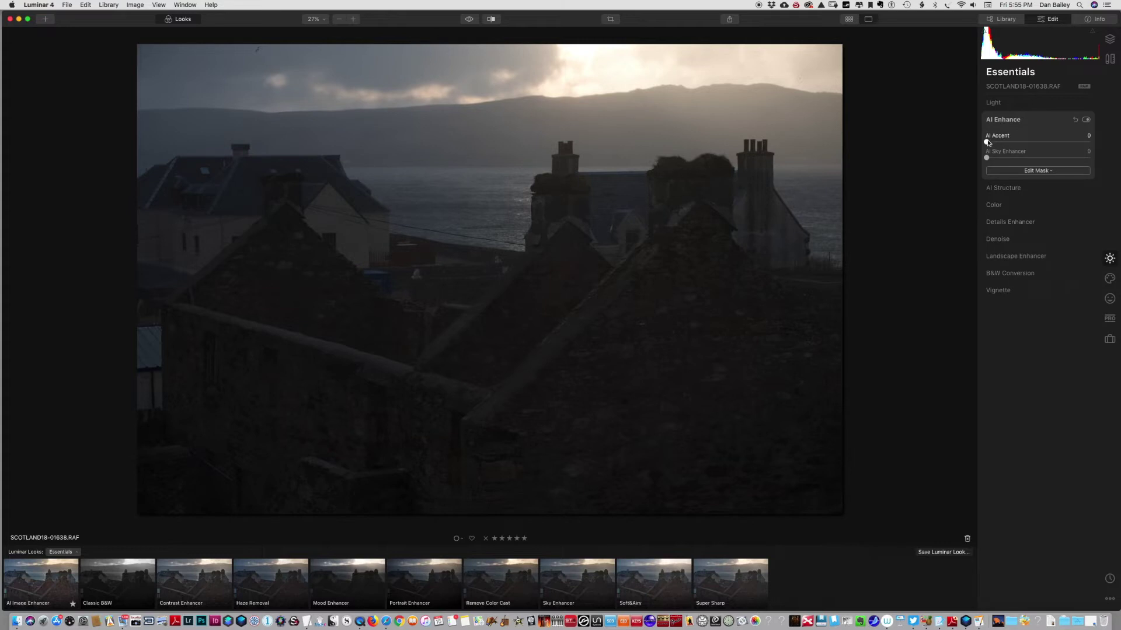
drag(987, 142, 1086, 144)
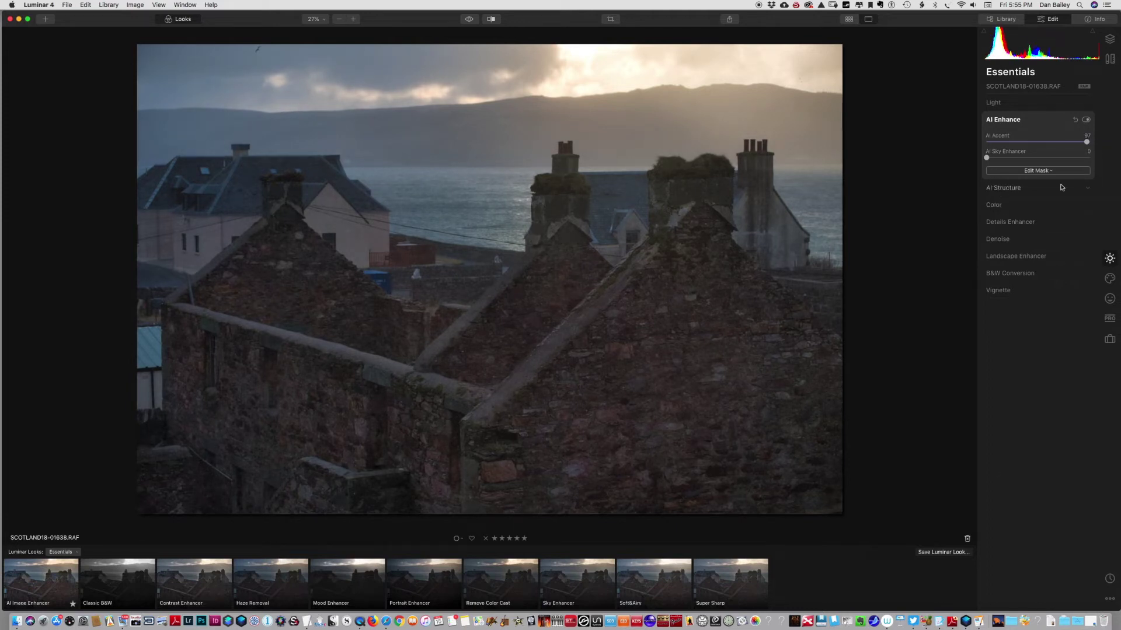
click(1001, 188)
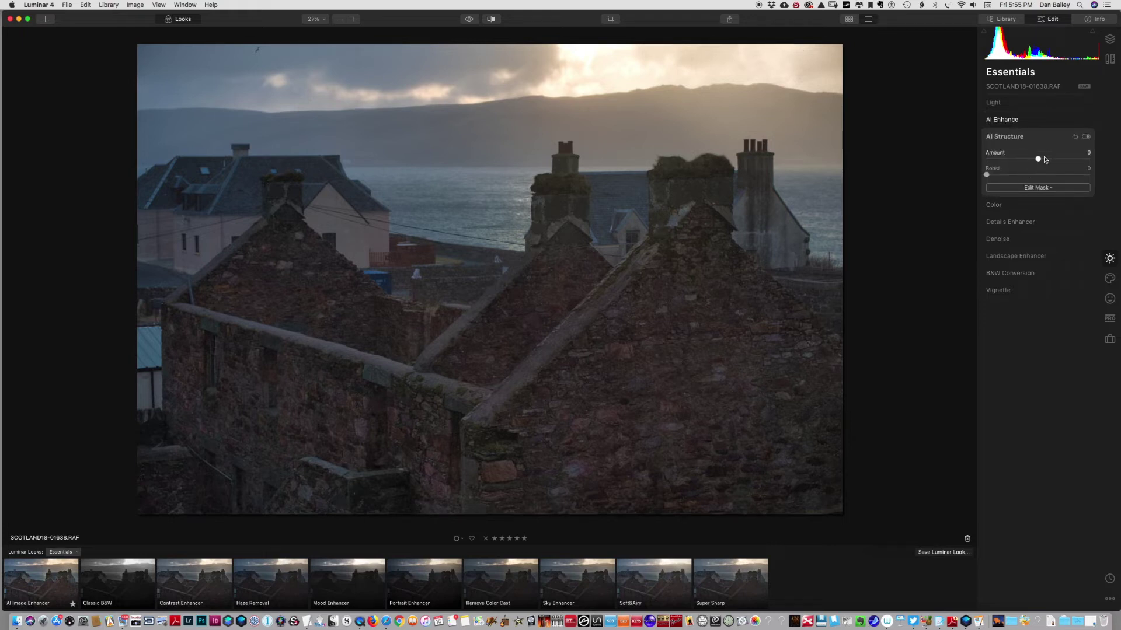
Set AI Structure Amount to 87 and Color Vibrance to 6 on the ruins photo.
drag(1039, 162, 1067, 166)
click(992, 209)
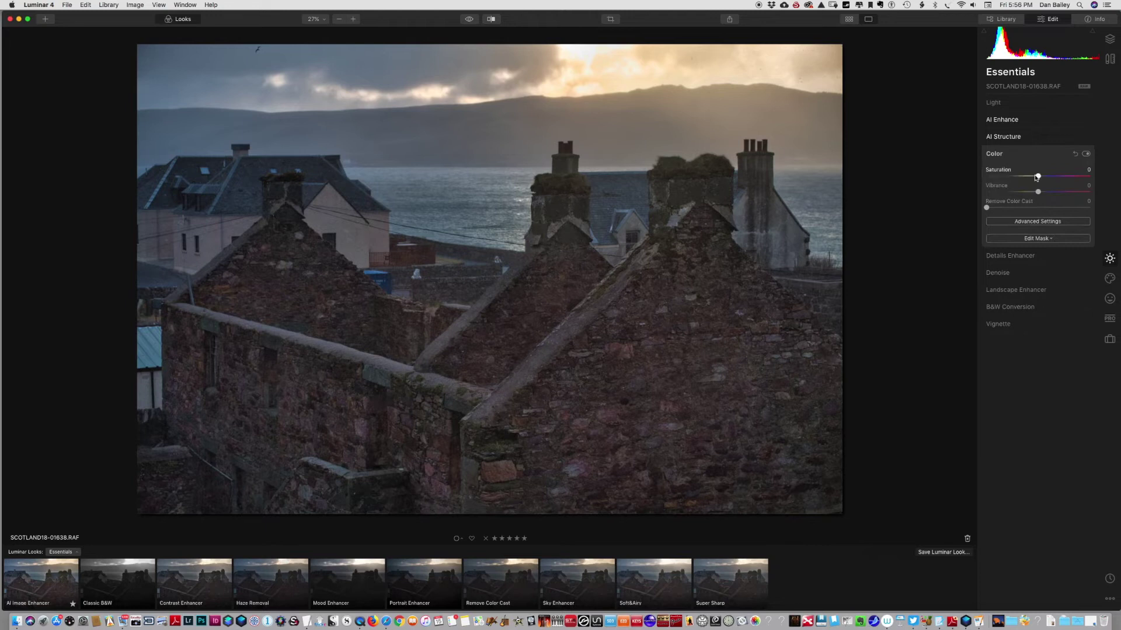
mouse_move(1038, 193)
mouse_down()
mouse_move(1051, 191)
mouse_move(1041, 192)
mouse_up()
click(998, 153)
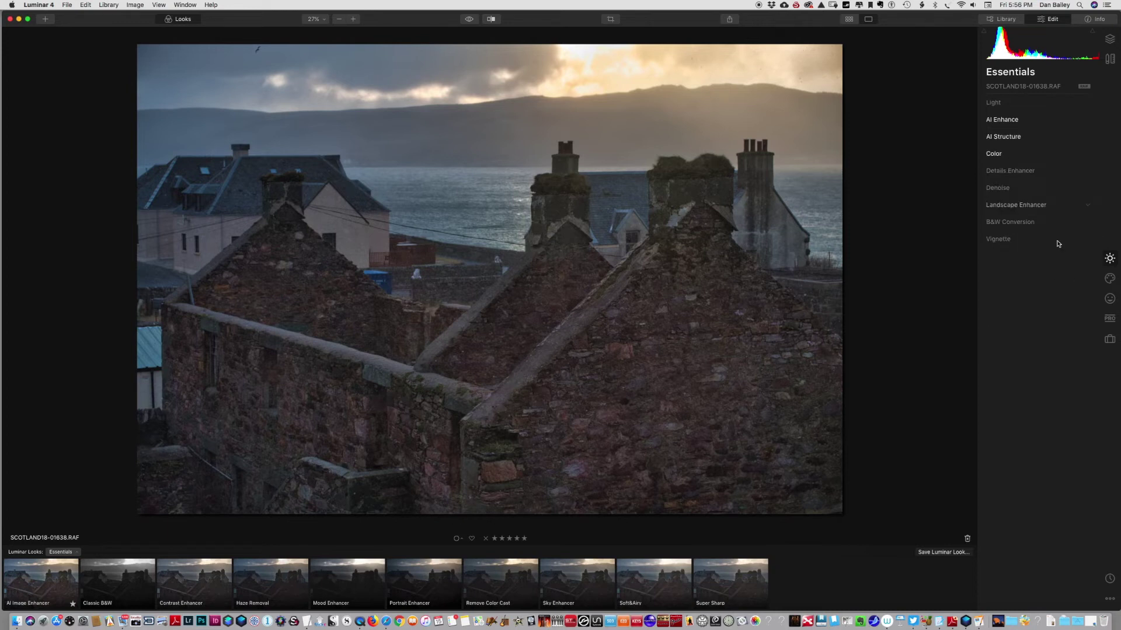
Warm the ruins photo with Landscape Enhancer Golden Hour at 11, previewing against the original.
click(1014, 205)
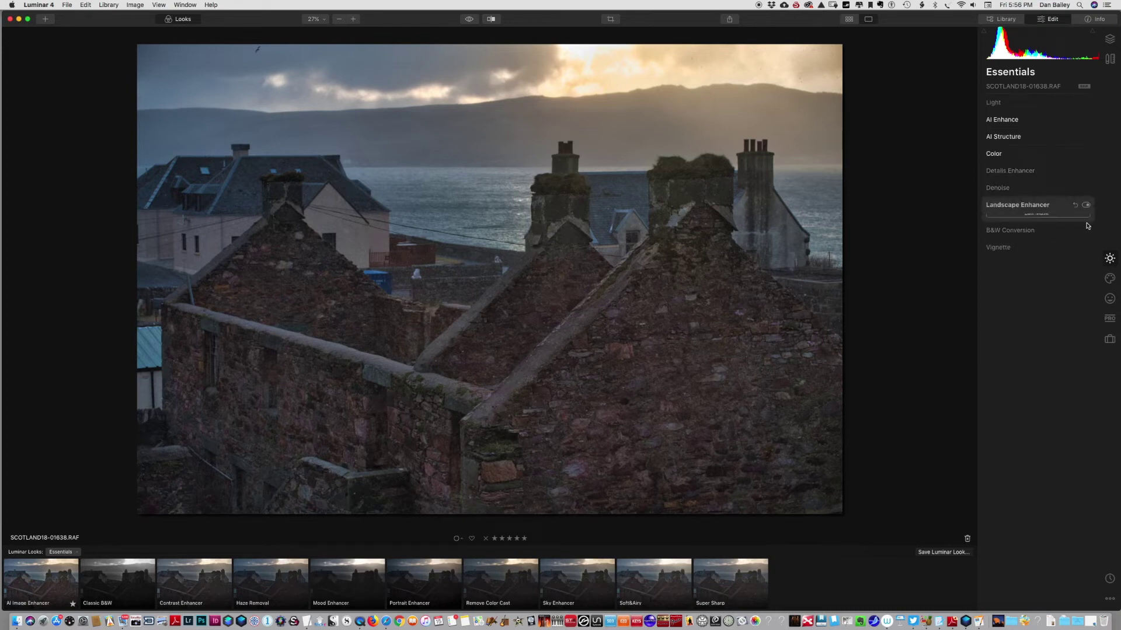
mouse_move(987, 244)
mouse_down()
mouse_move(1042, 244)
mouse_move(993, 244)
mouse_up()
click(1001, 205)
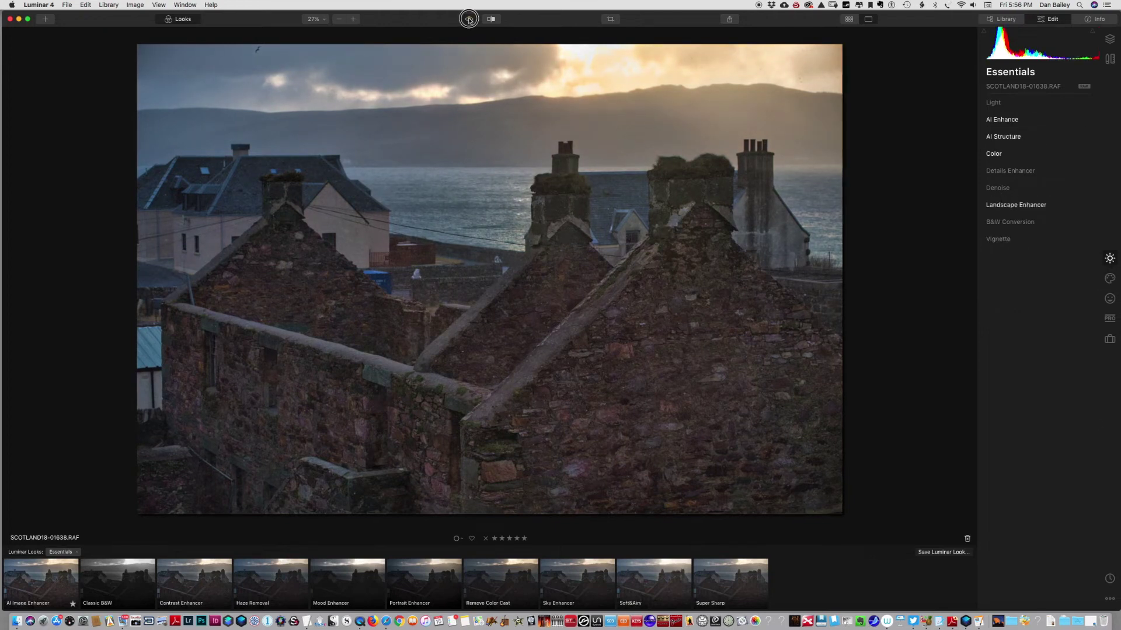
drag(469, 20, 469, 20)
click(1110, 279)
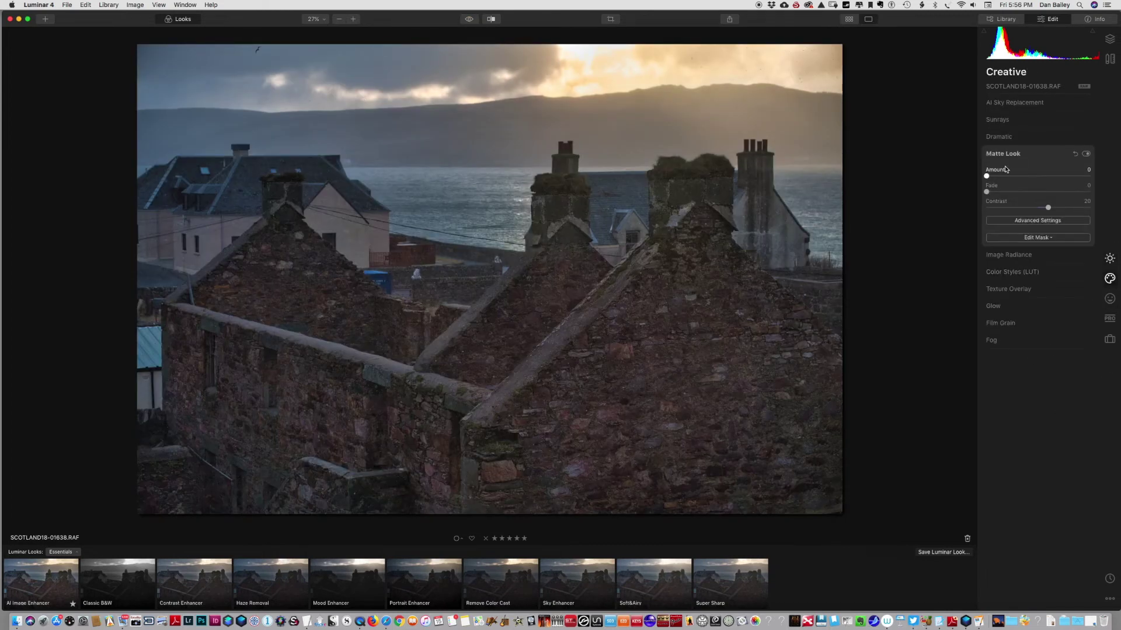
Centre sunrays in the glowing sky at Amount 15, Overall Look 10, Length 8, Penetration 23.
click(1044, 154)
click(998, 121)
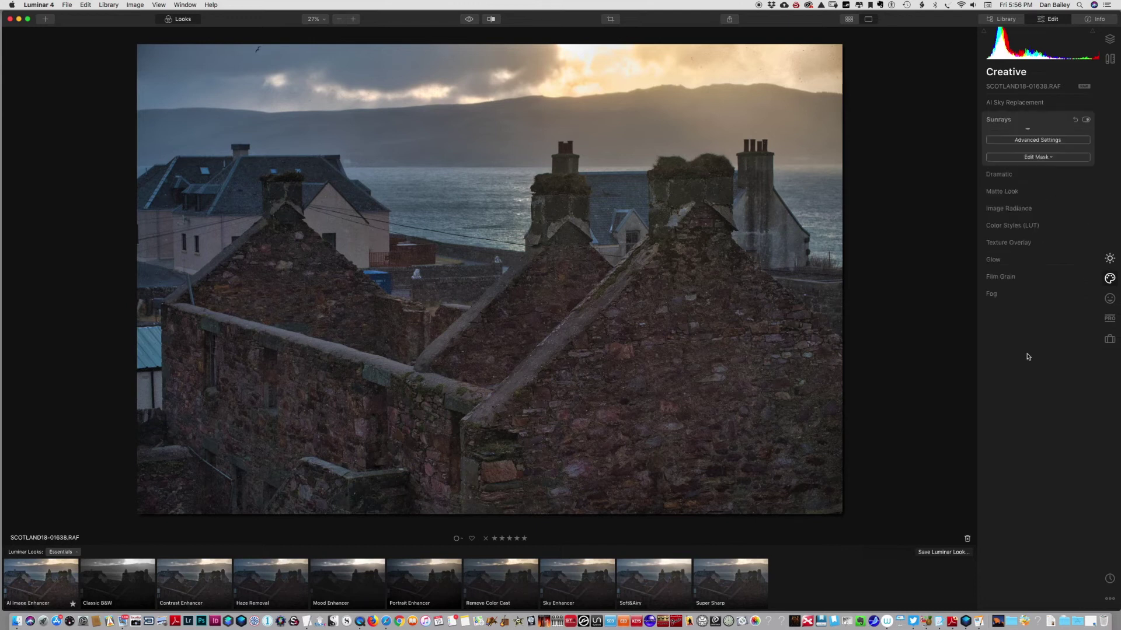
click(1034, 136)
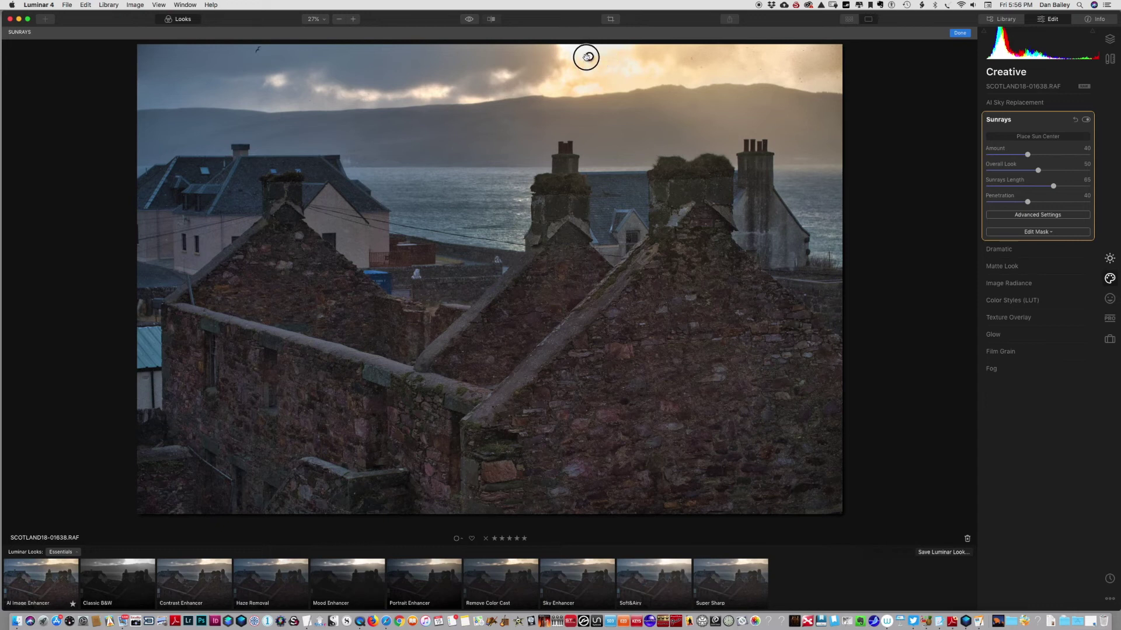
click(577, 83)
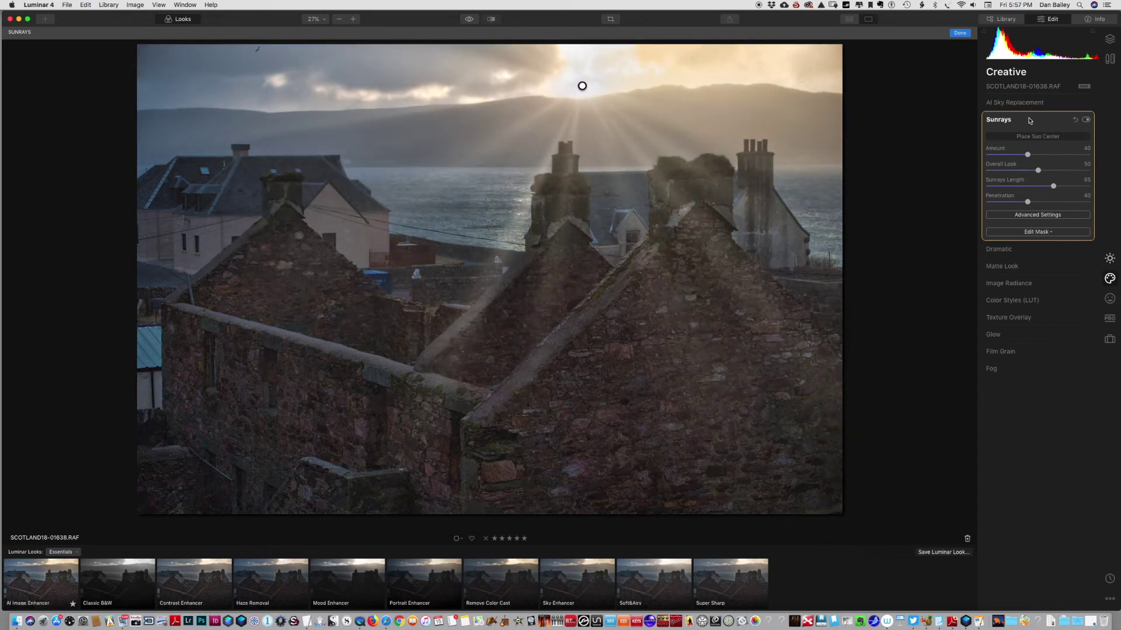
click(960, 33)
drag(1027, 154, 999, 154)
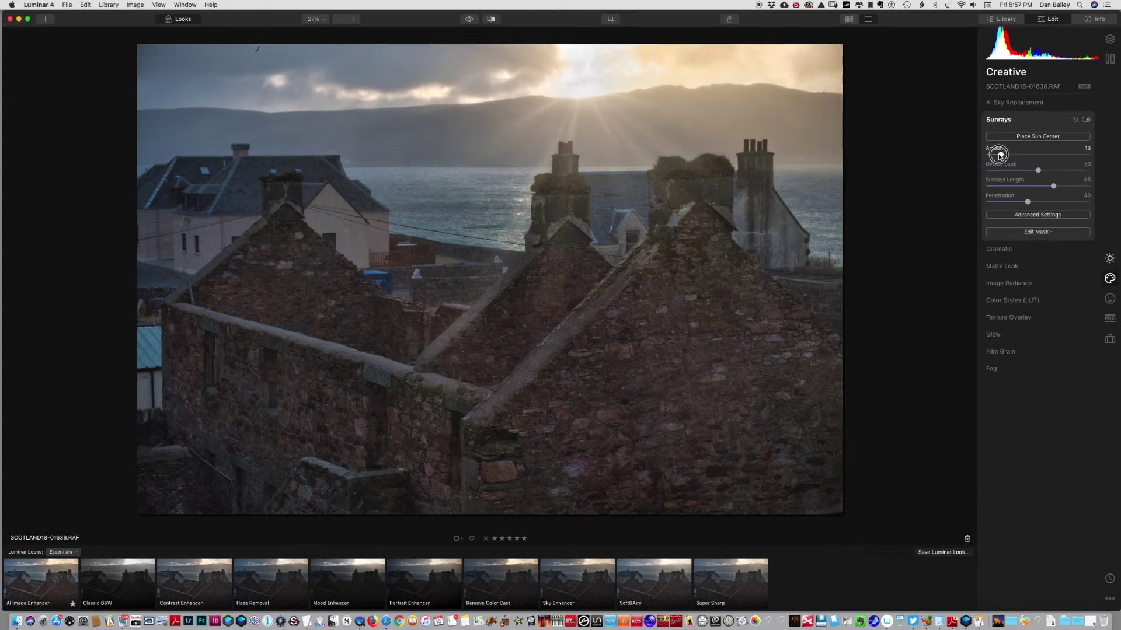
drag(1027, 202, 996, 171)
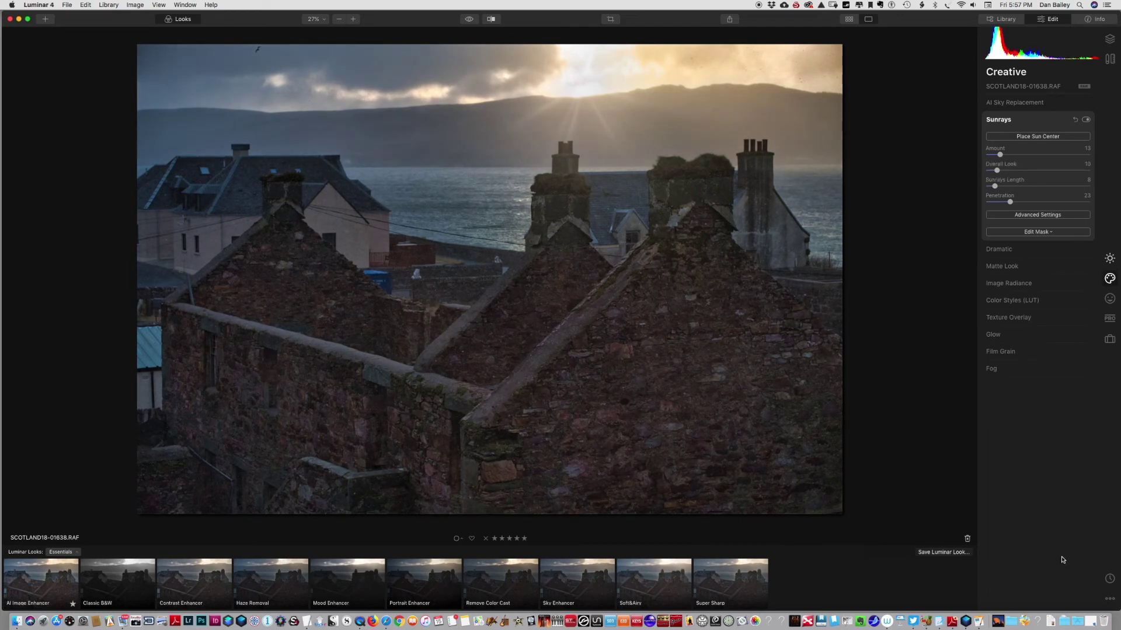
click(470, 21)
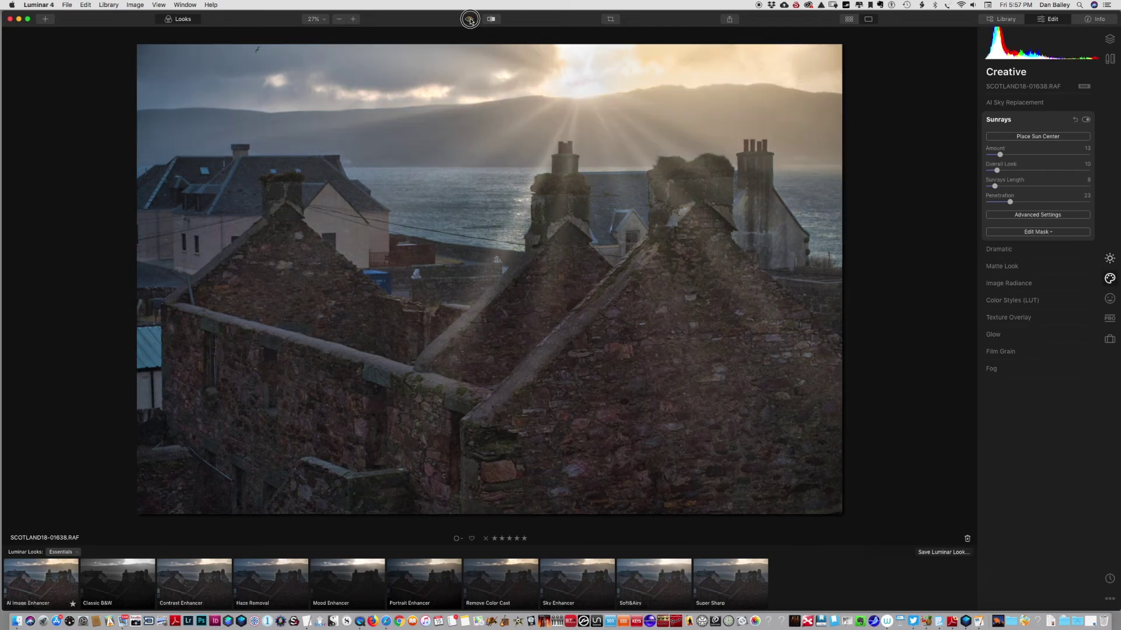
click(470, 20)
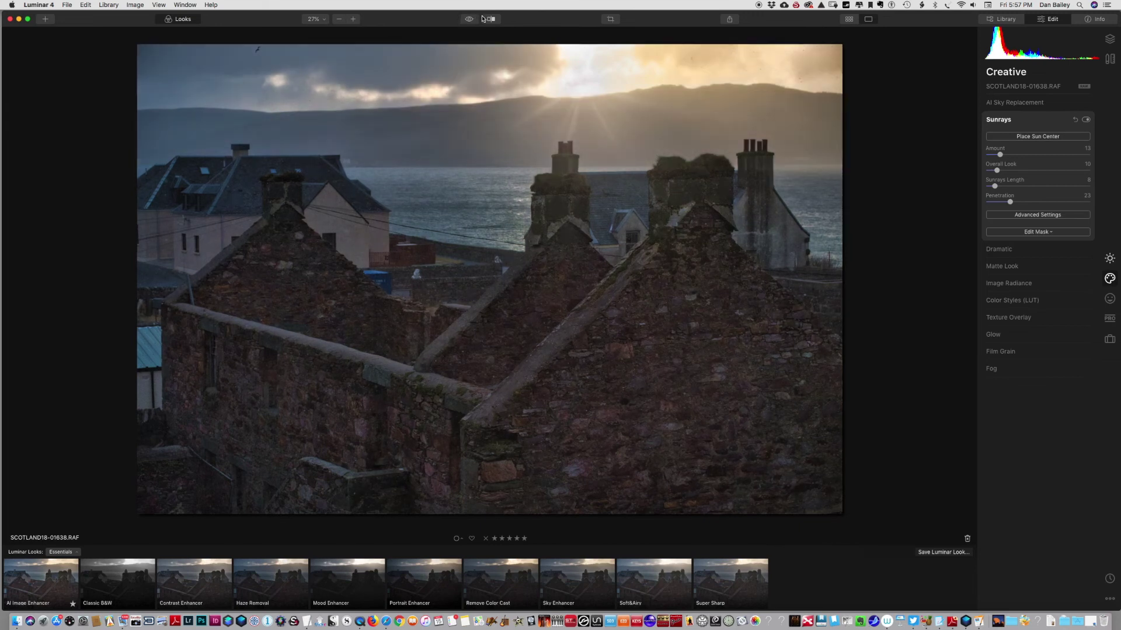
click(491, 20)
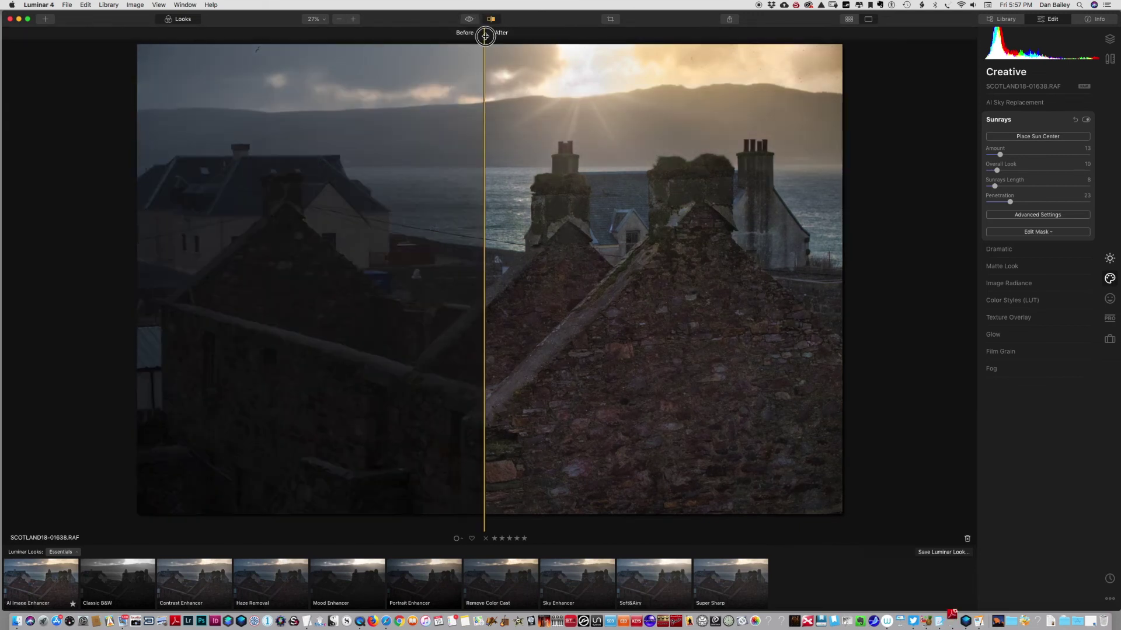
drag(483, 42, 508, 39)
click(491, 20)
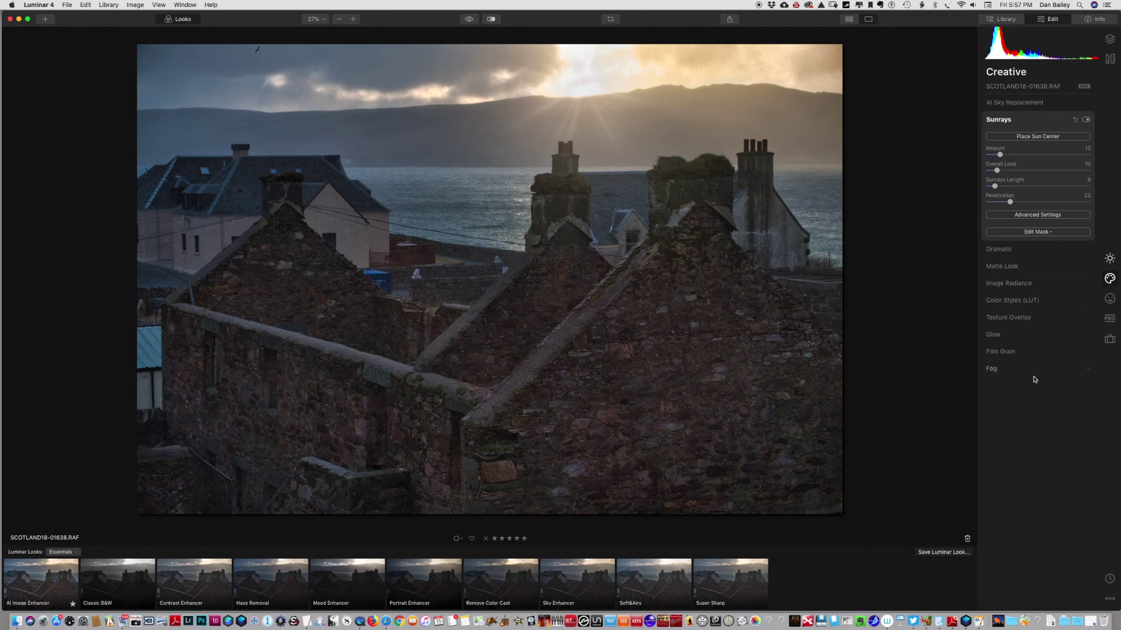
click(998, 119)
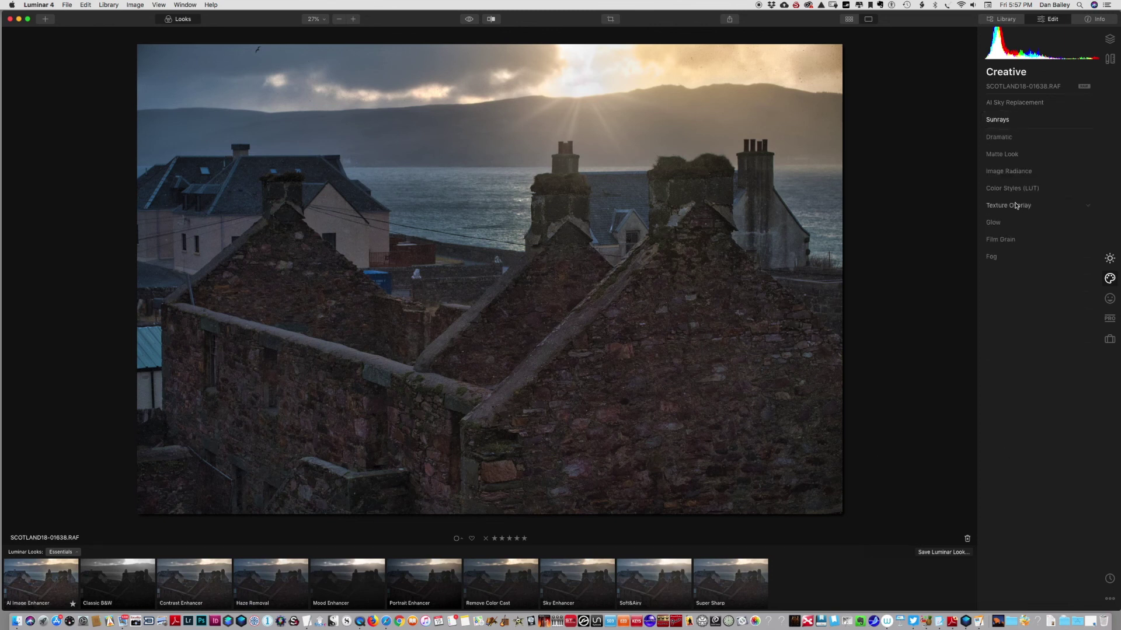
Expand the Dramatic settings in the Creative panel for the ruins photo.
click(1004, 140)
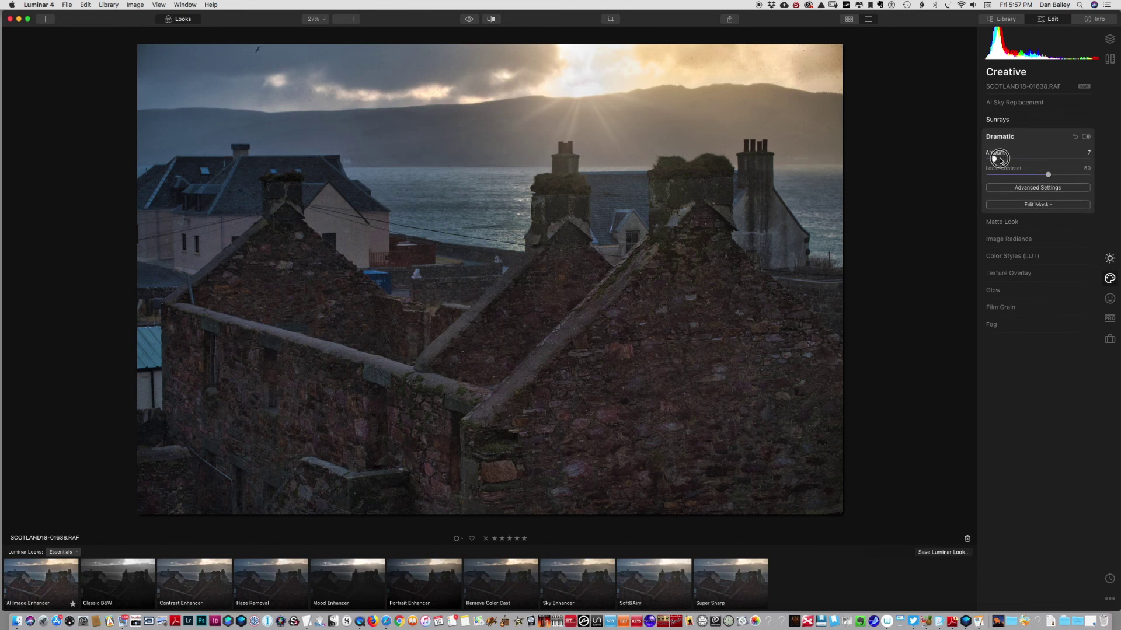